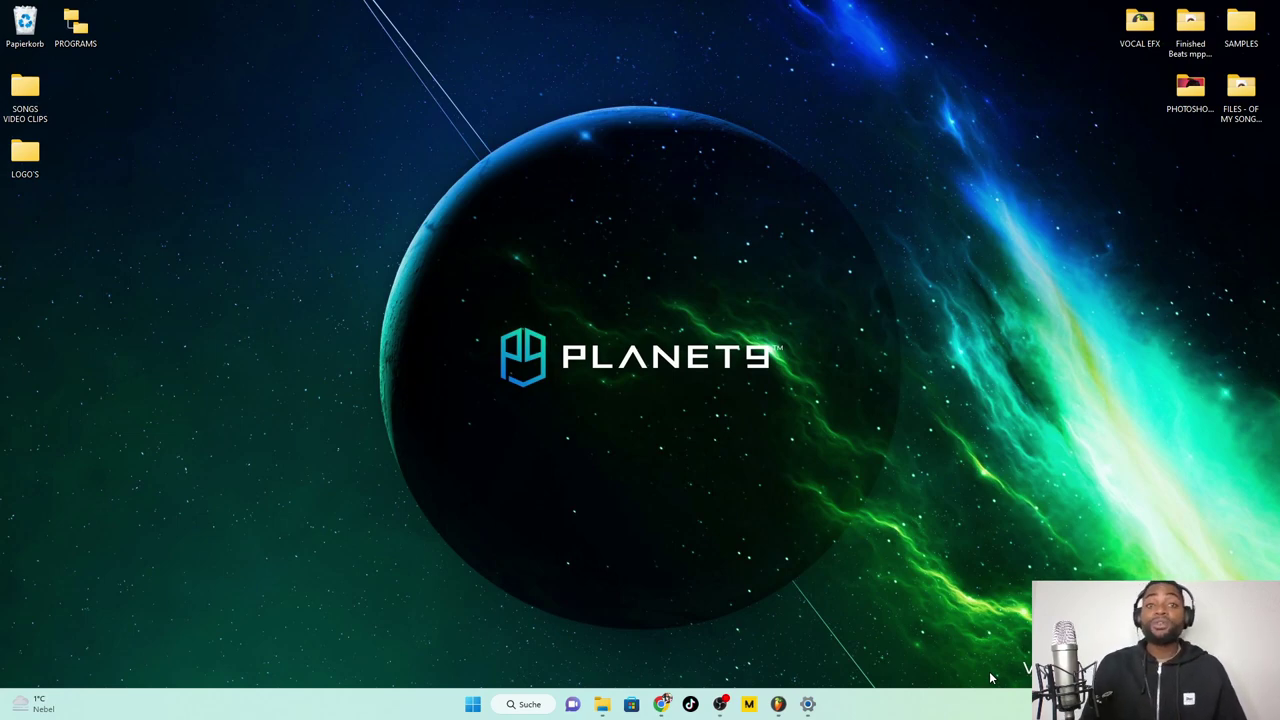
Bring the beat project forward, drag the Mixer aside, and review the Piano lead clip's audio settings.
click(779, 706)
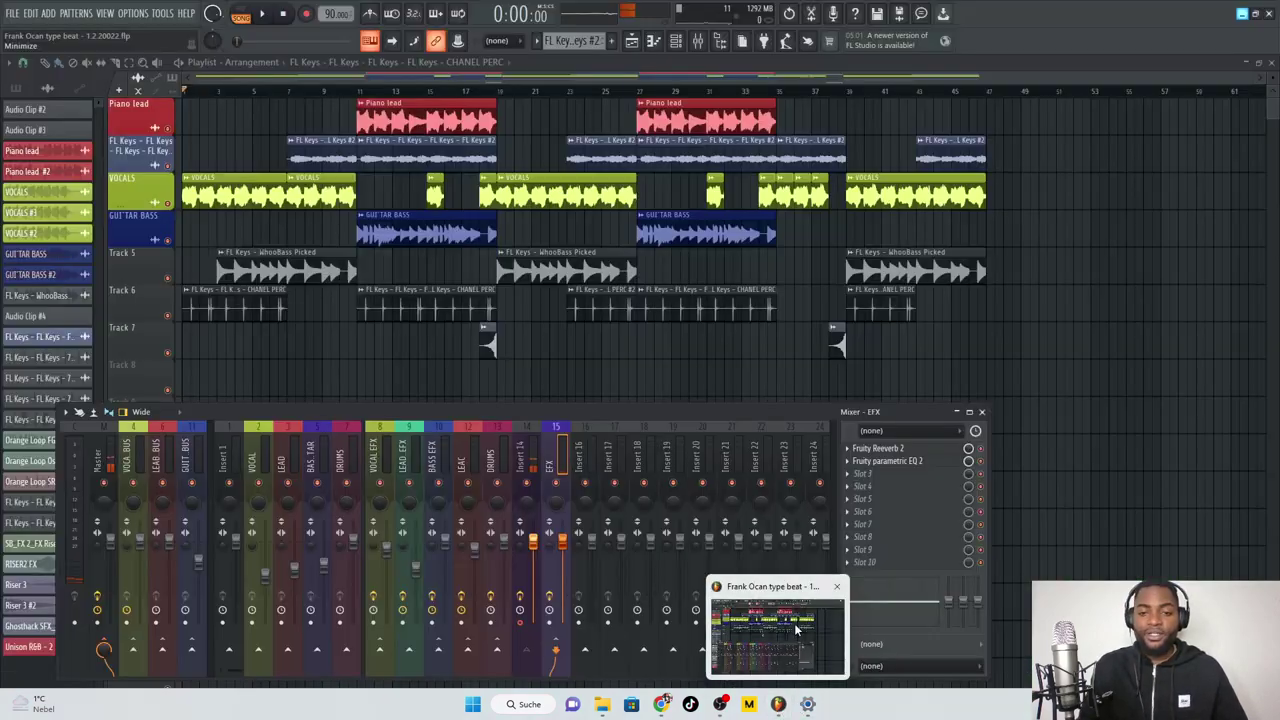
drag(530, 411, 900, 716)
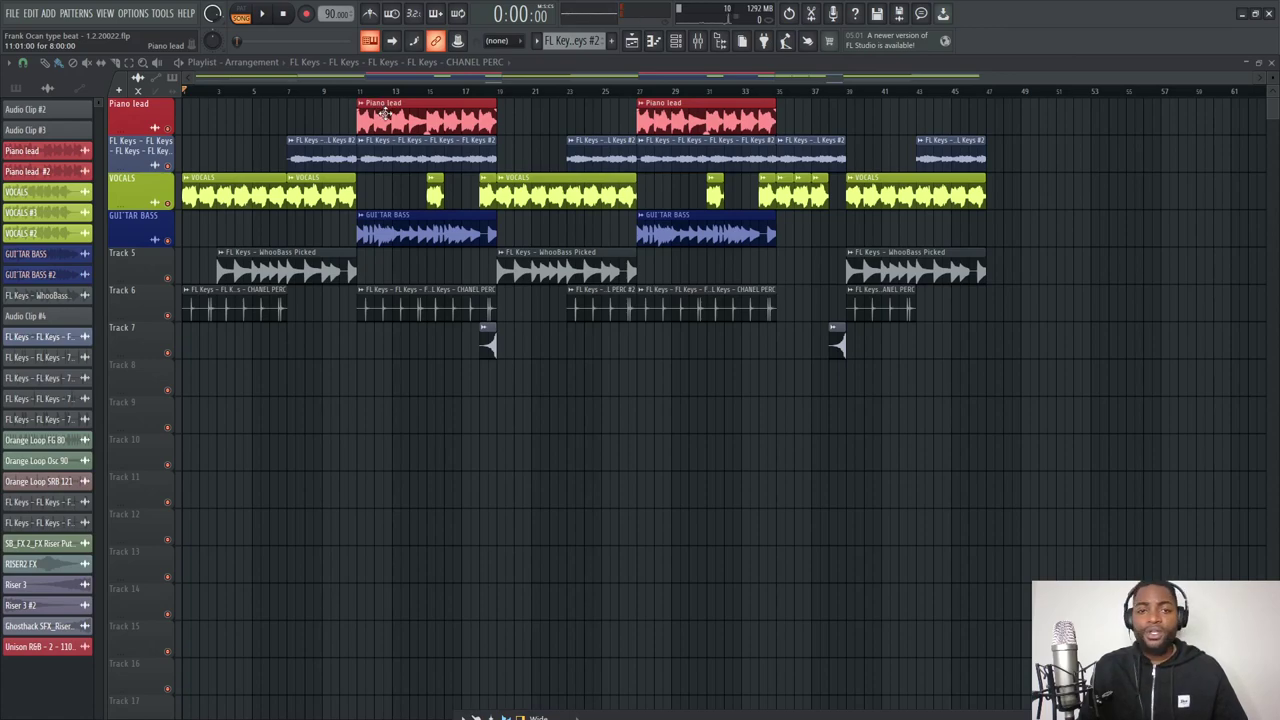
double_click(385, 113)
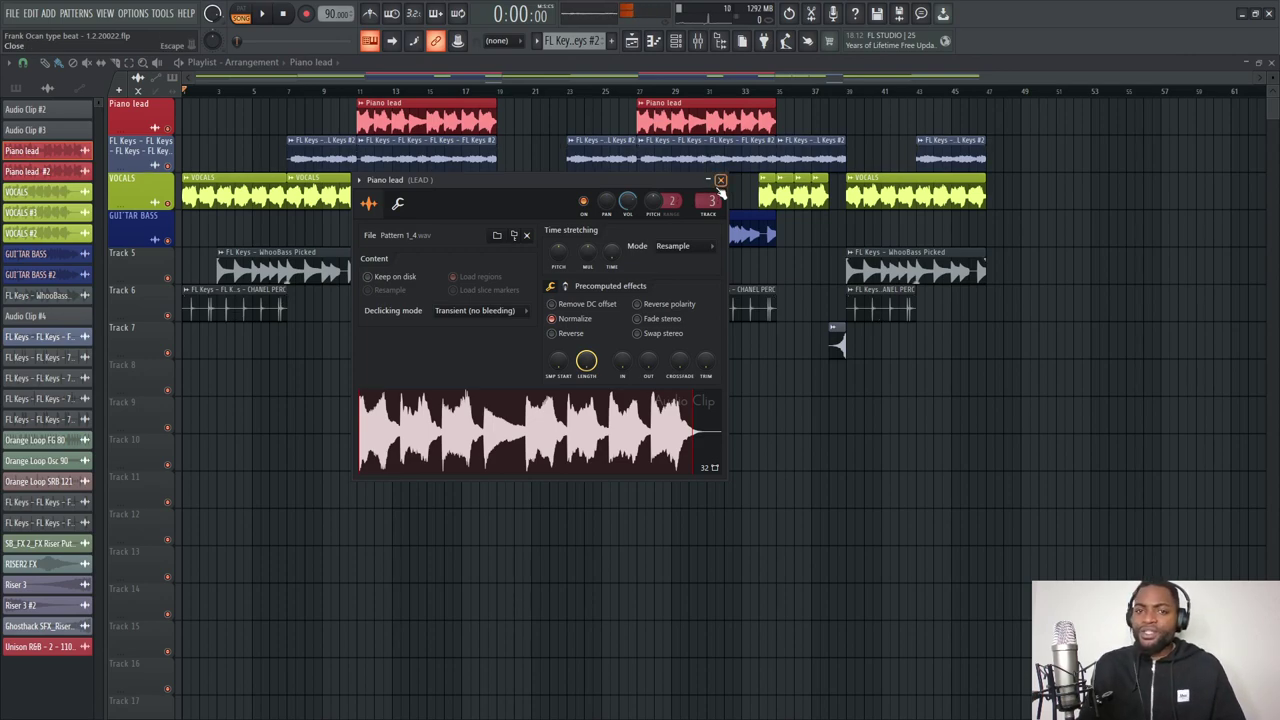
click(721, 181)
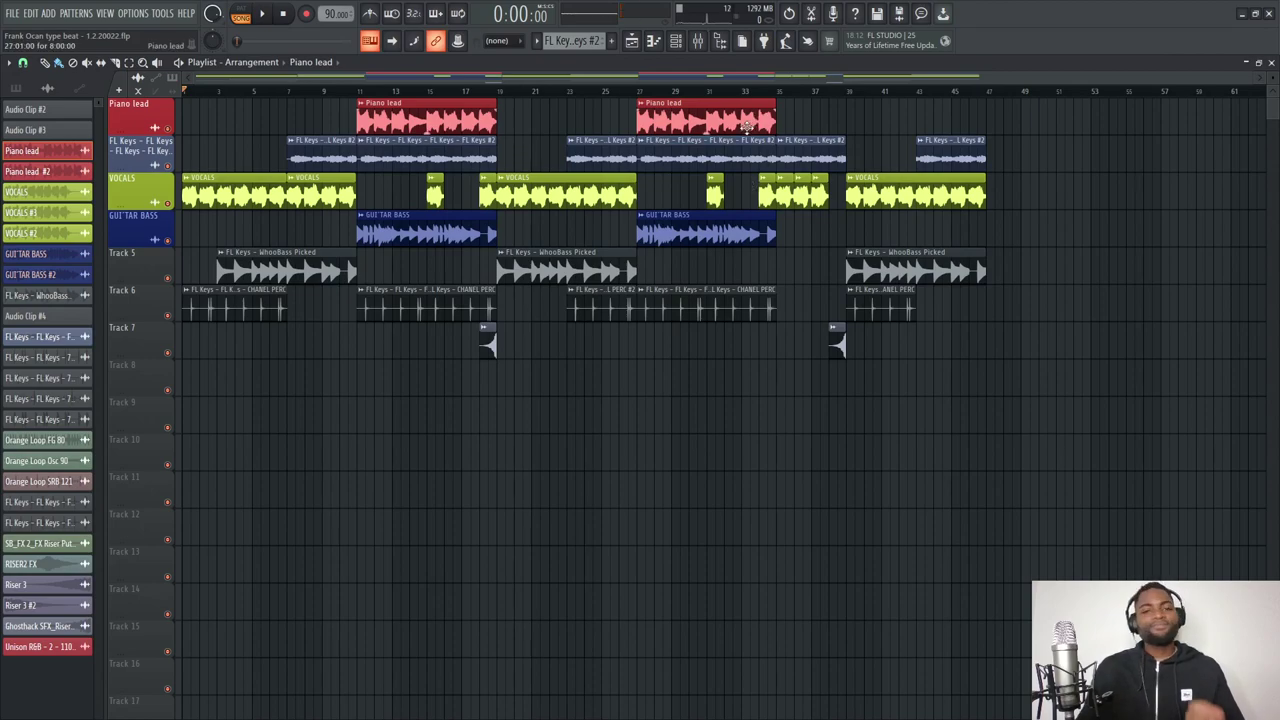
double_click(387, 150)
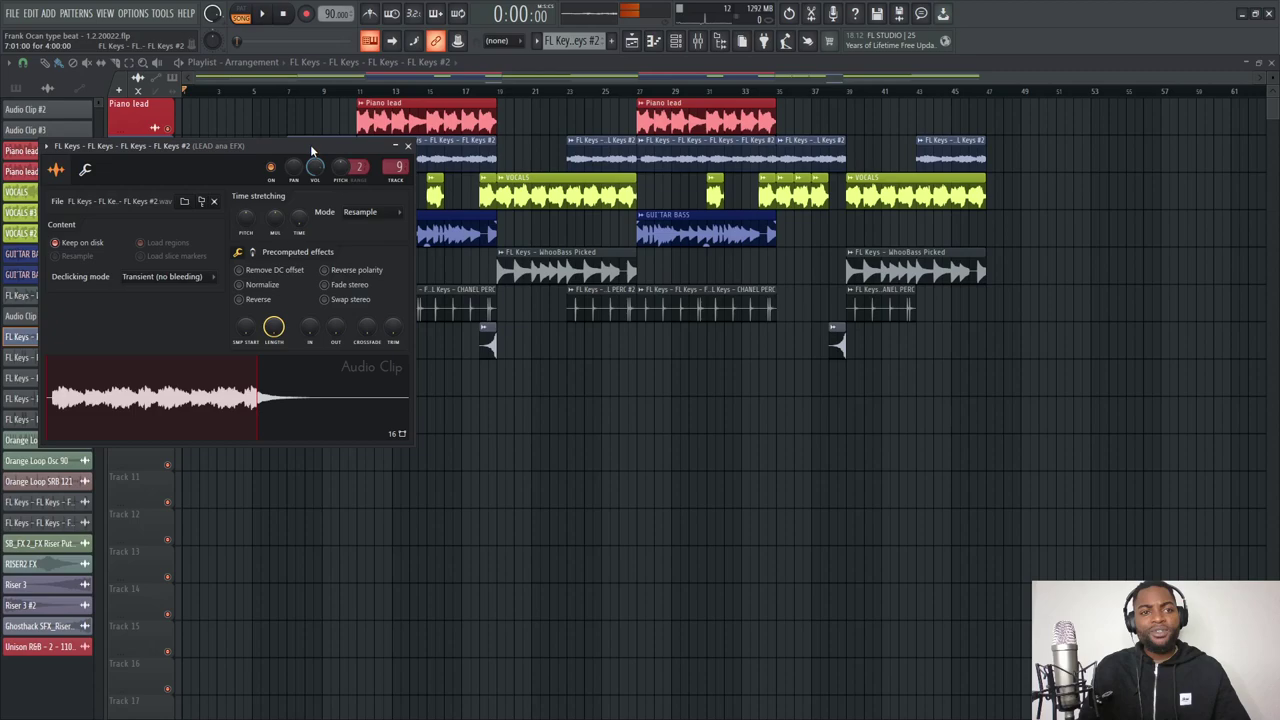
drag(310, 144, 714, 167)
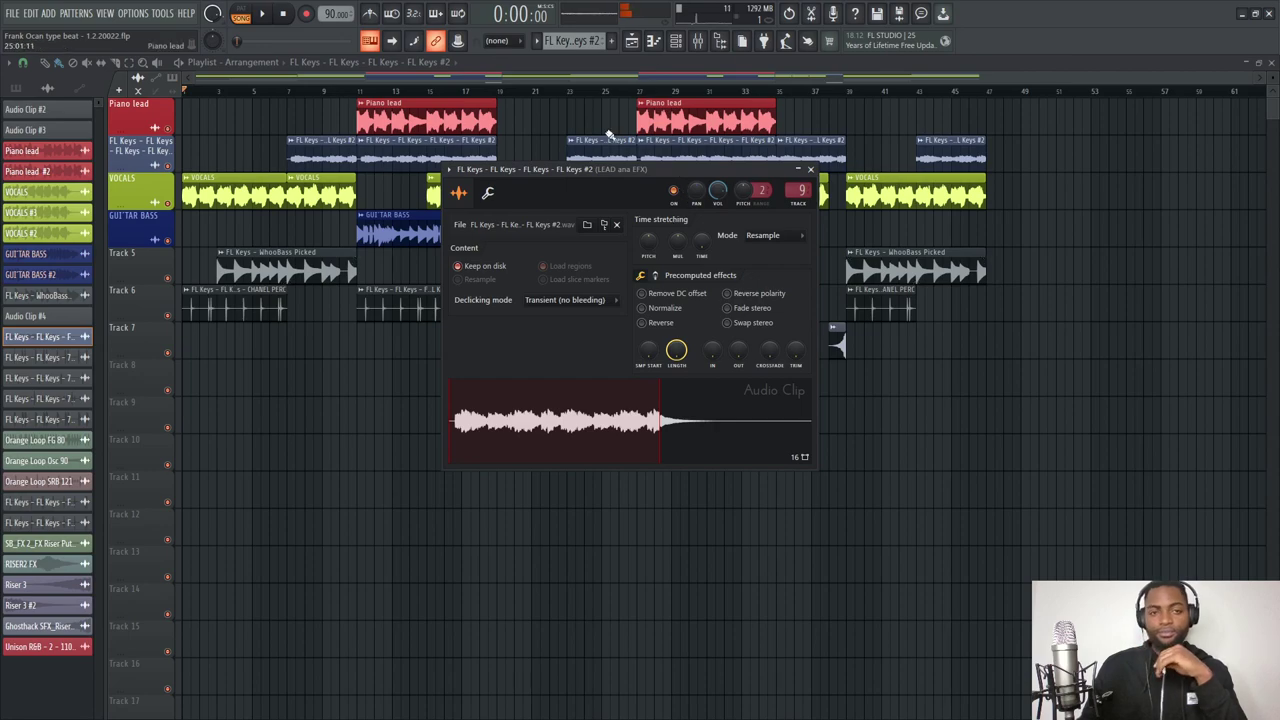
click(811, 170)
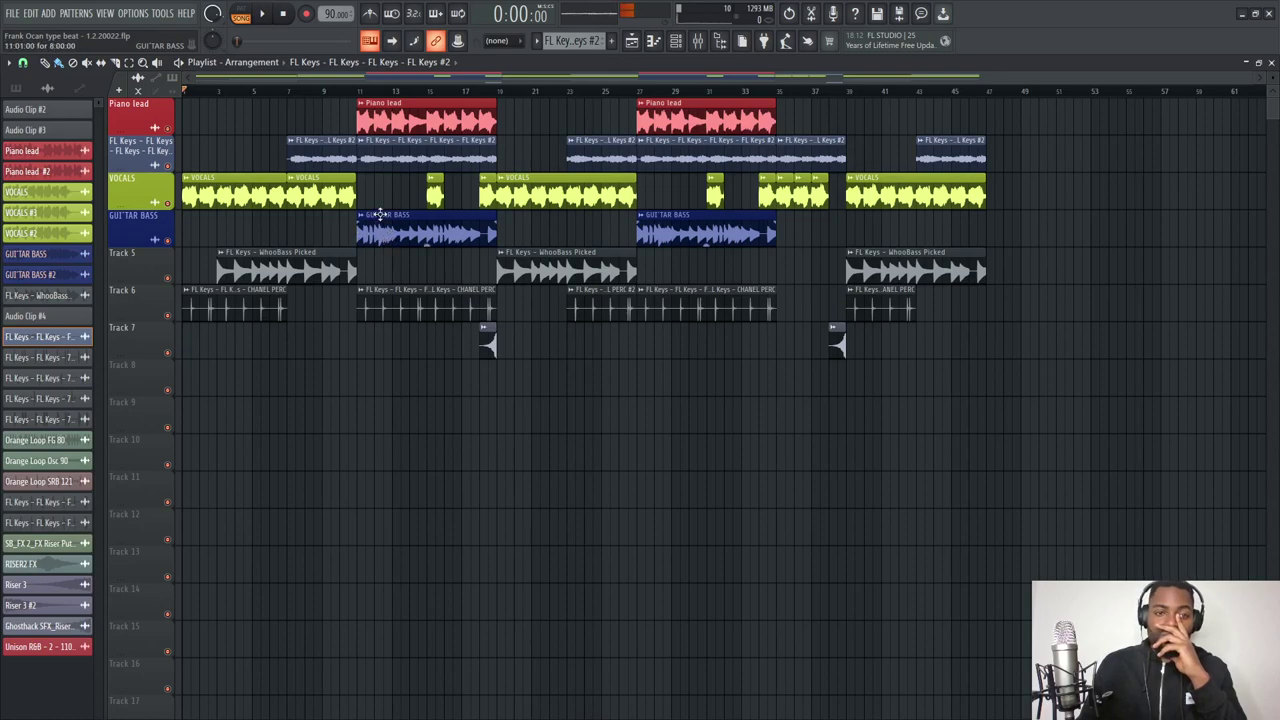
double_click(380, 237)
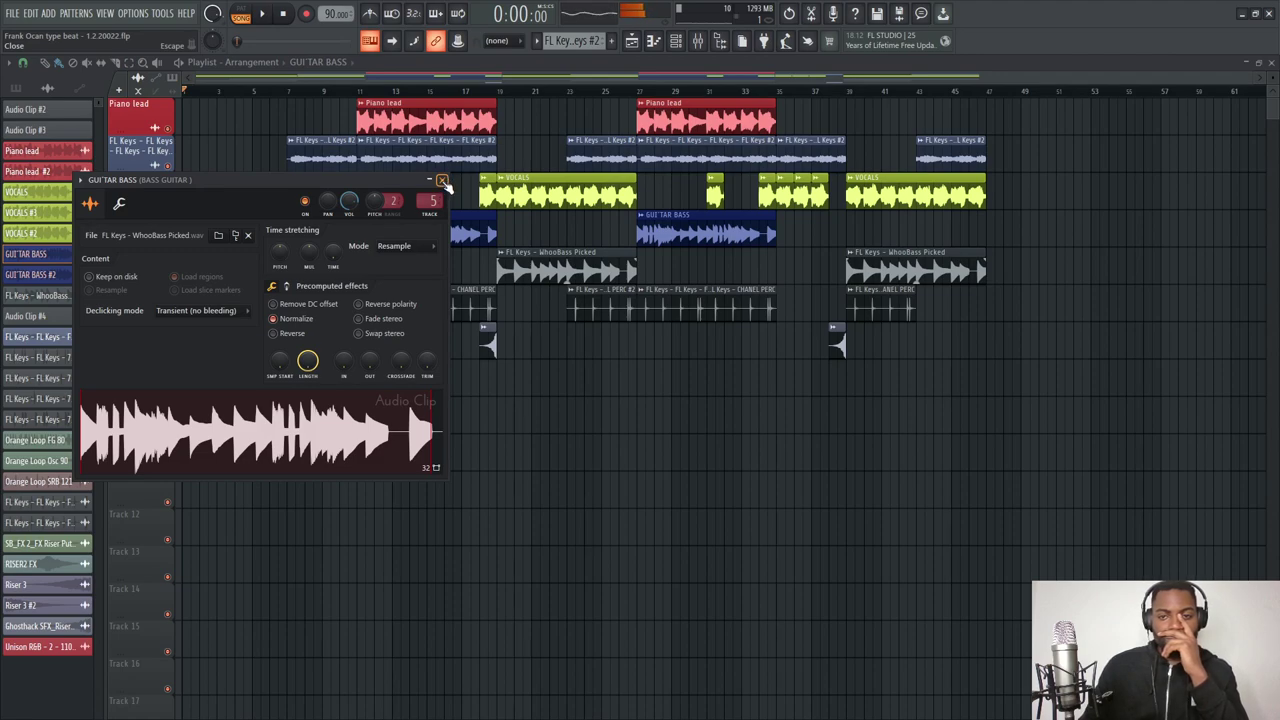
click(443, 182)
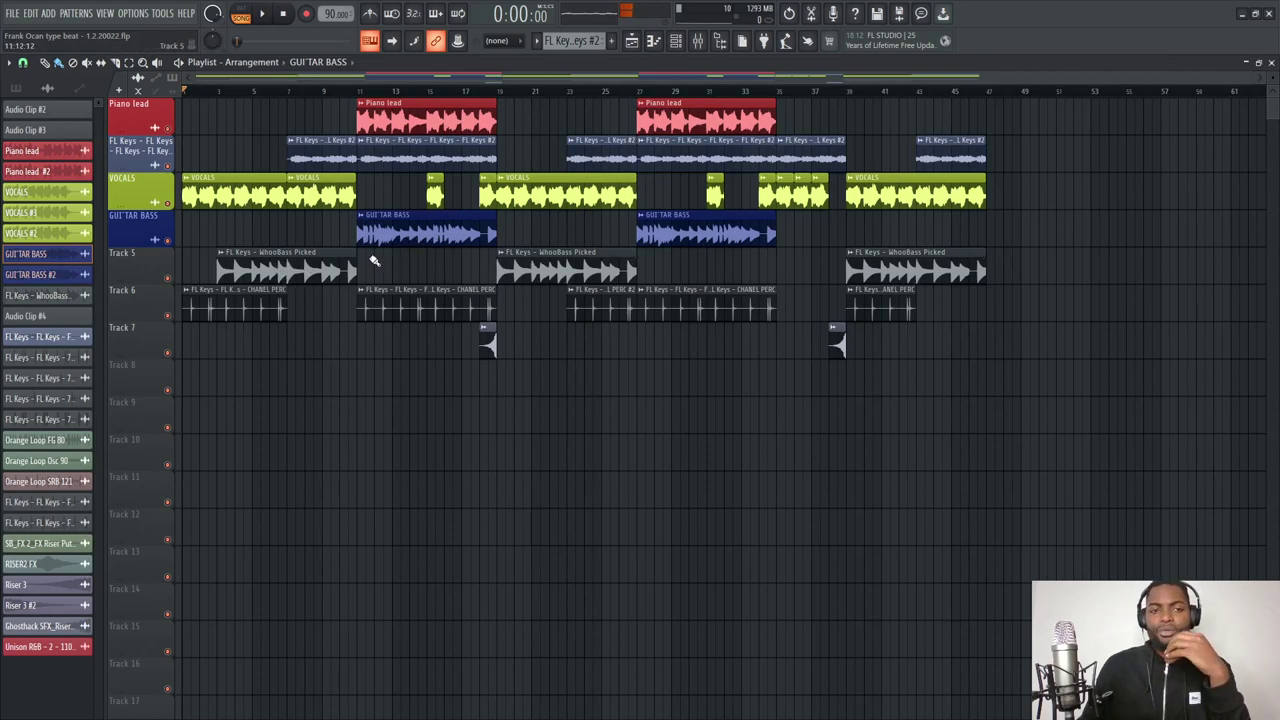
double_click(270, 272)
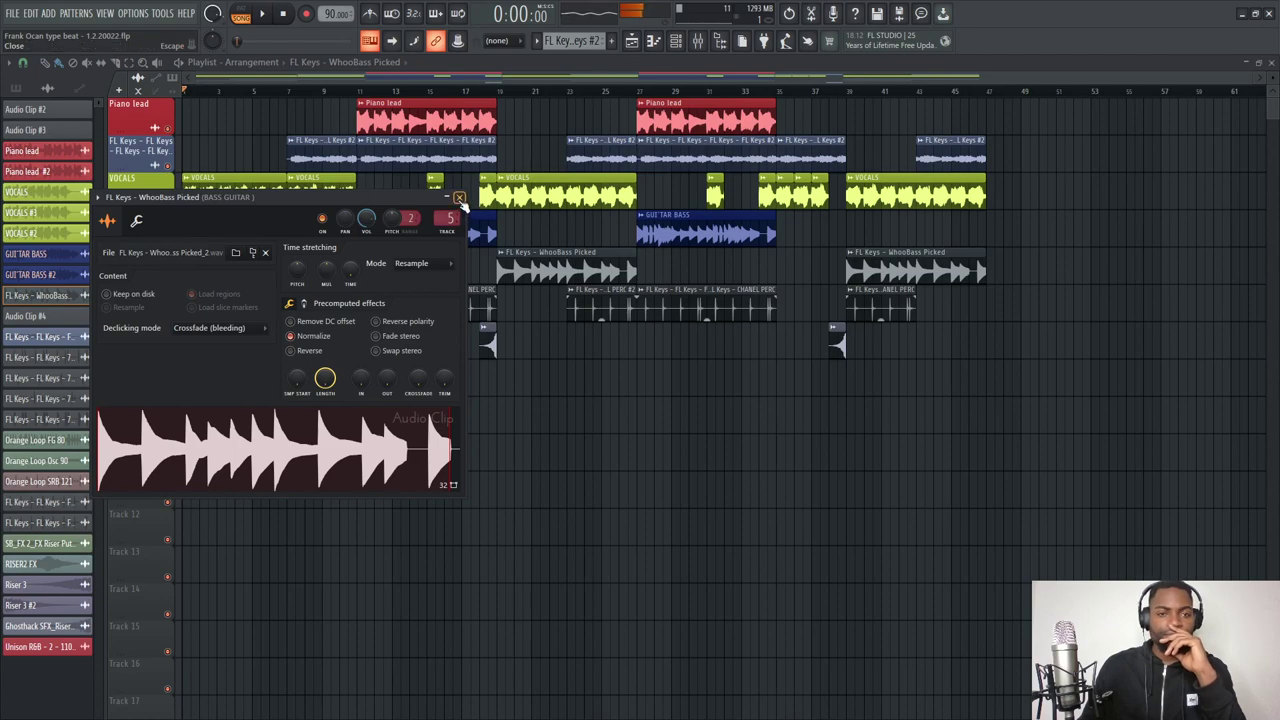
click(459, 197)
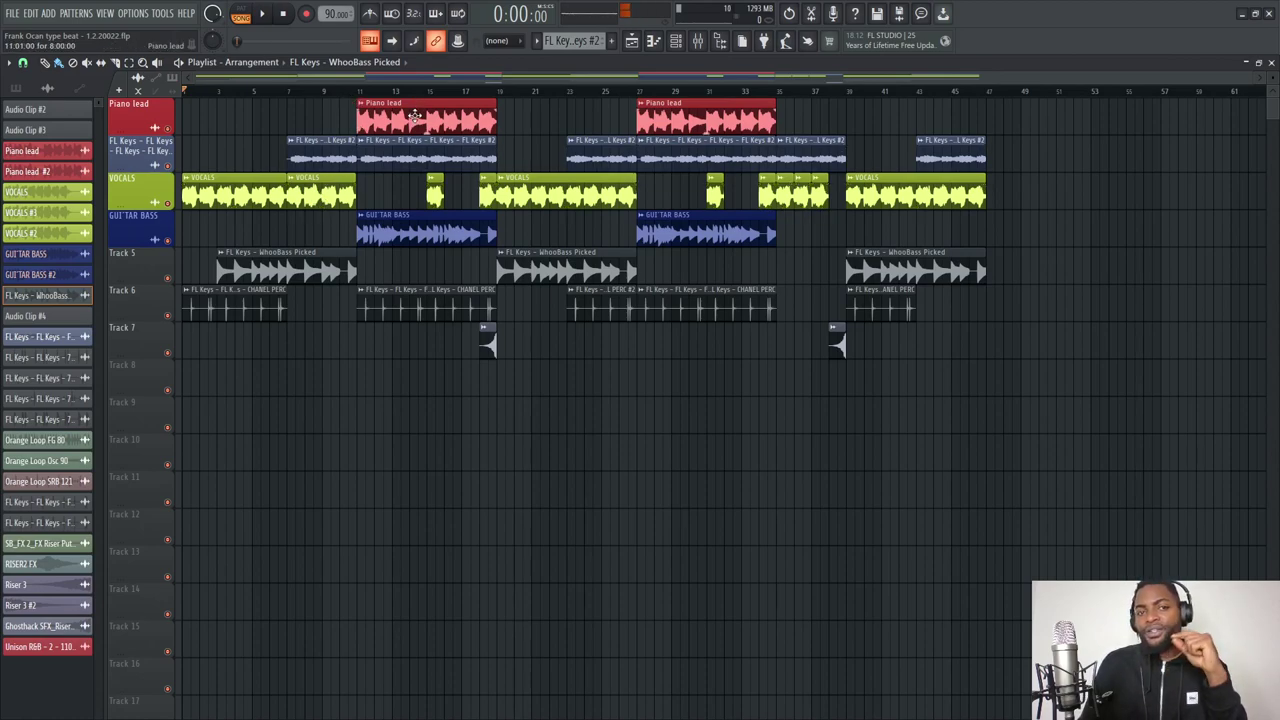
click(414, 112)
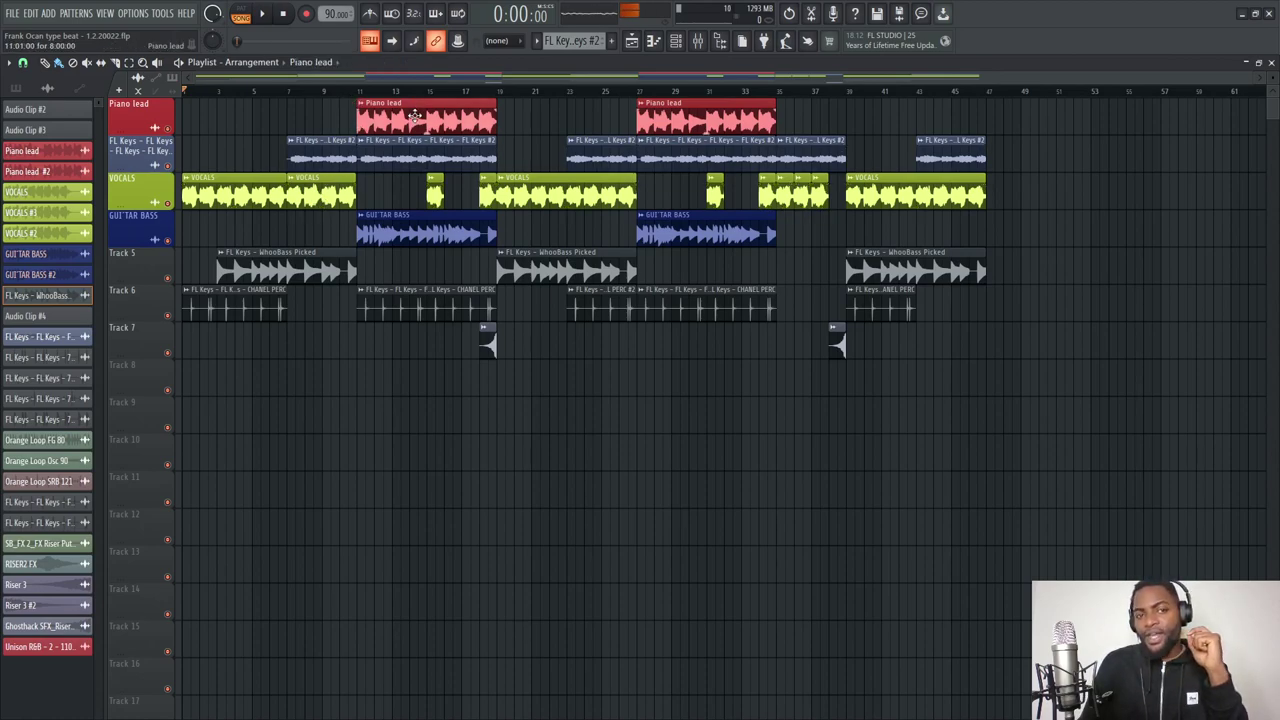
click(218, 311)
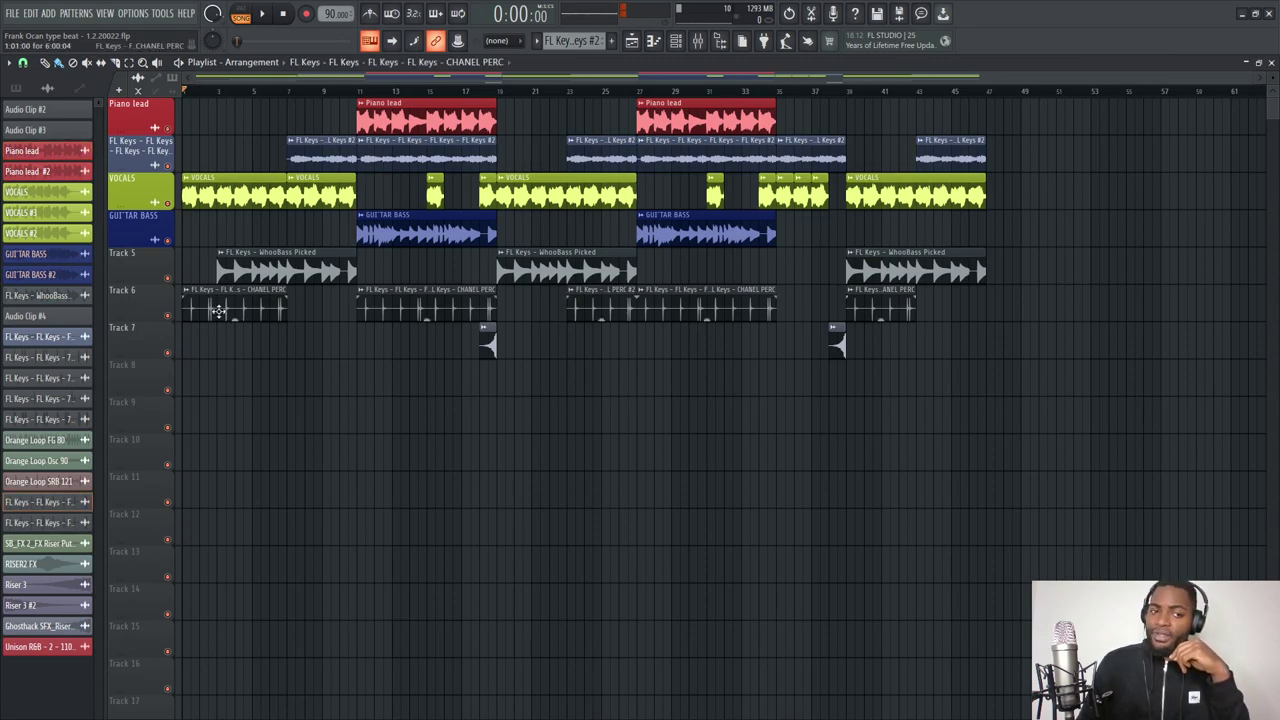
double_click(218, 311)
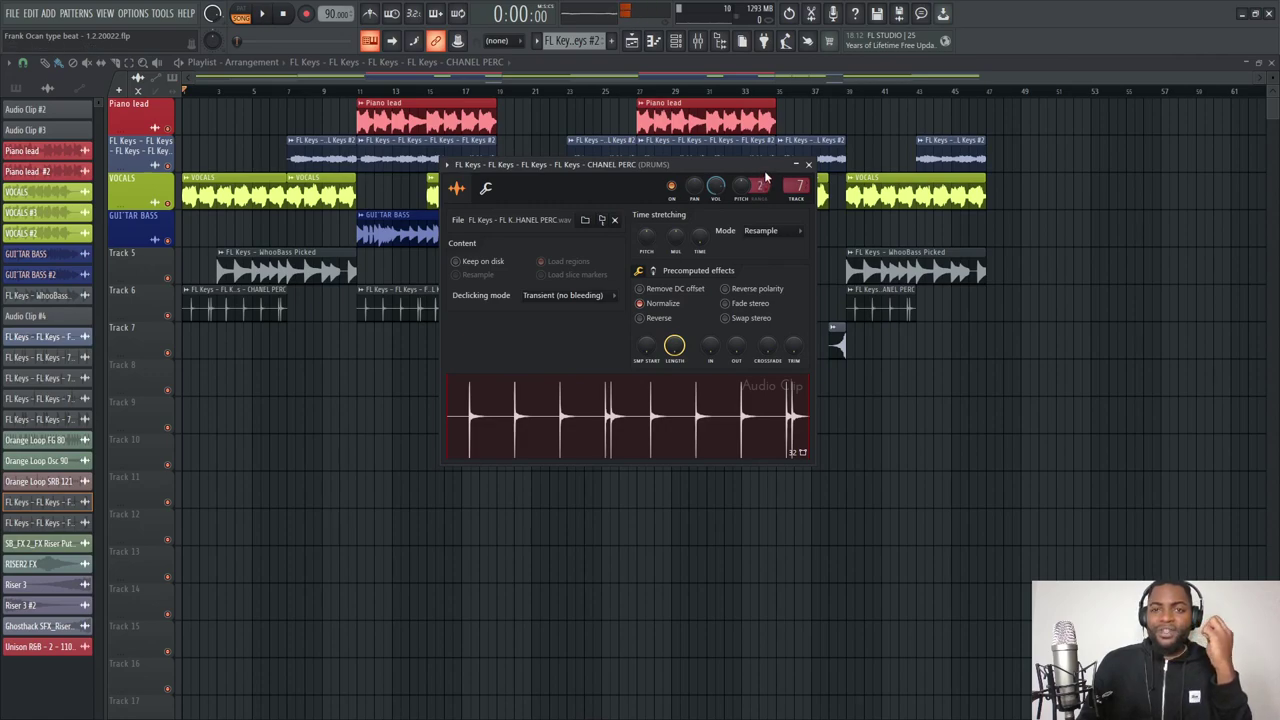
drag(766, 177, 769, 170)
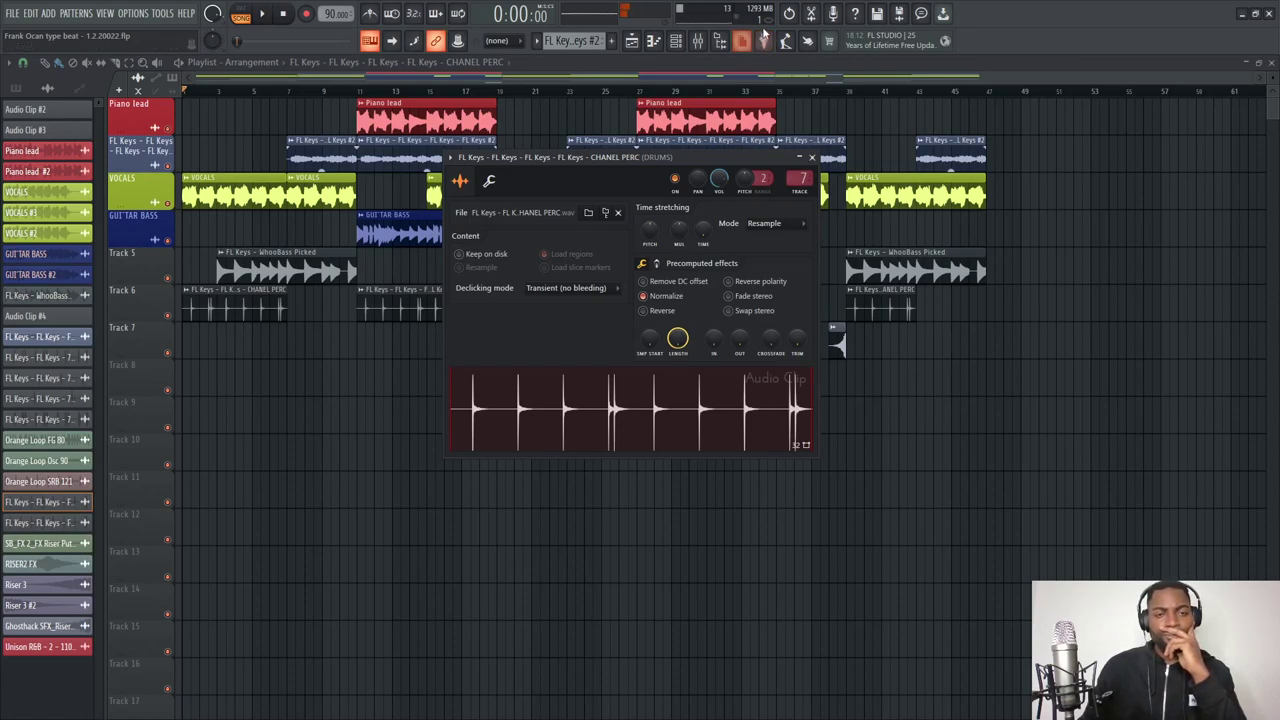
click(812, 158)
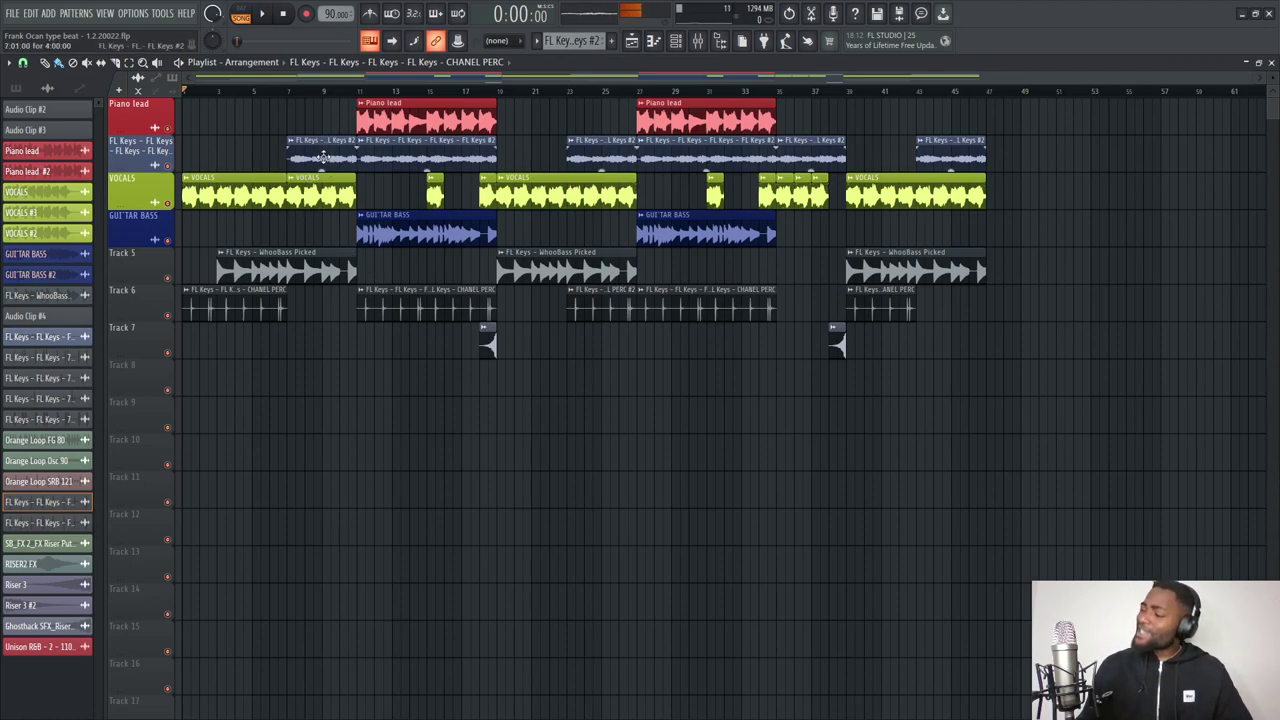
key(space)
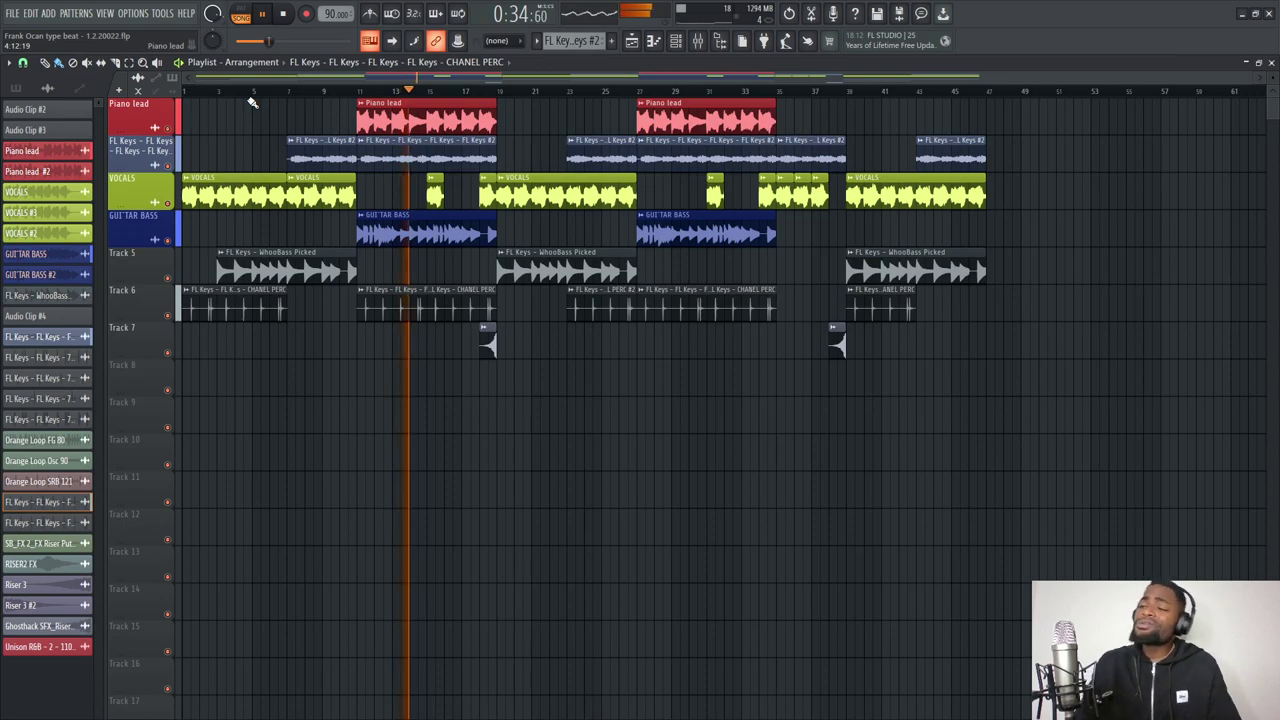
key(space)
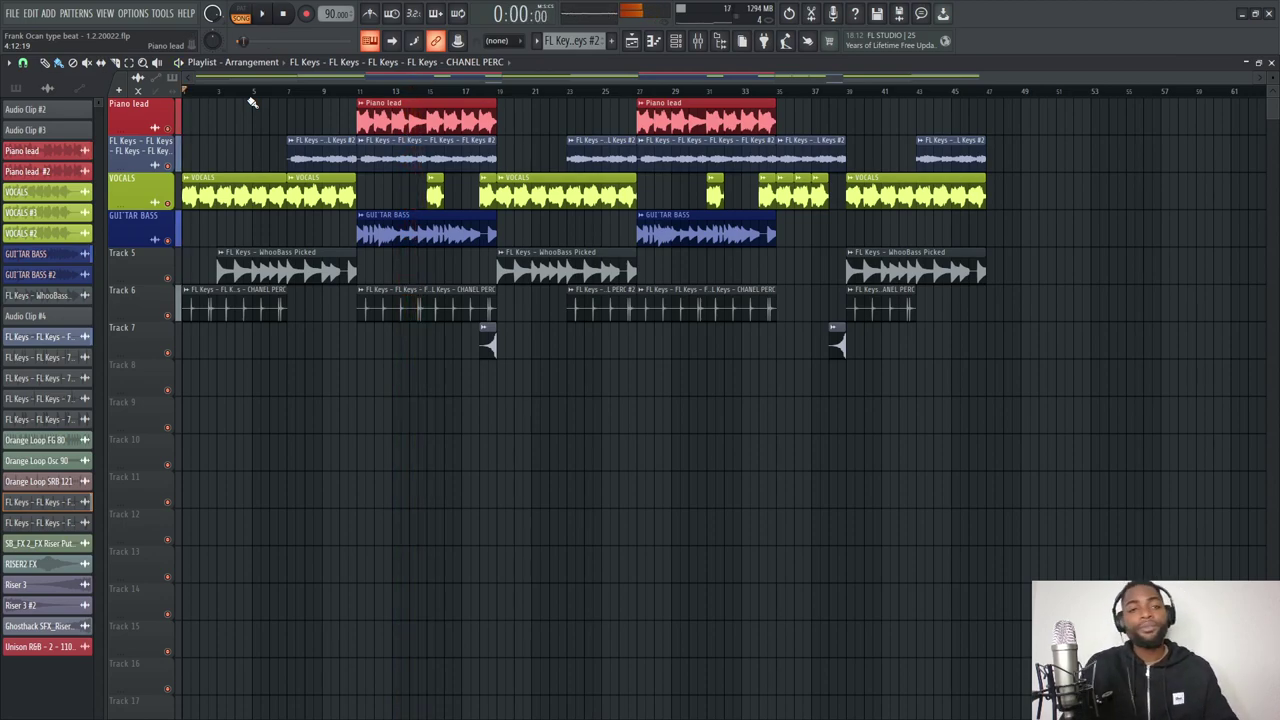